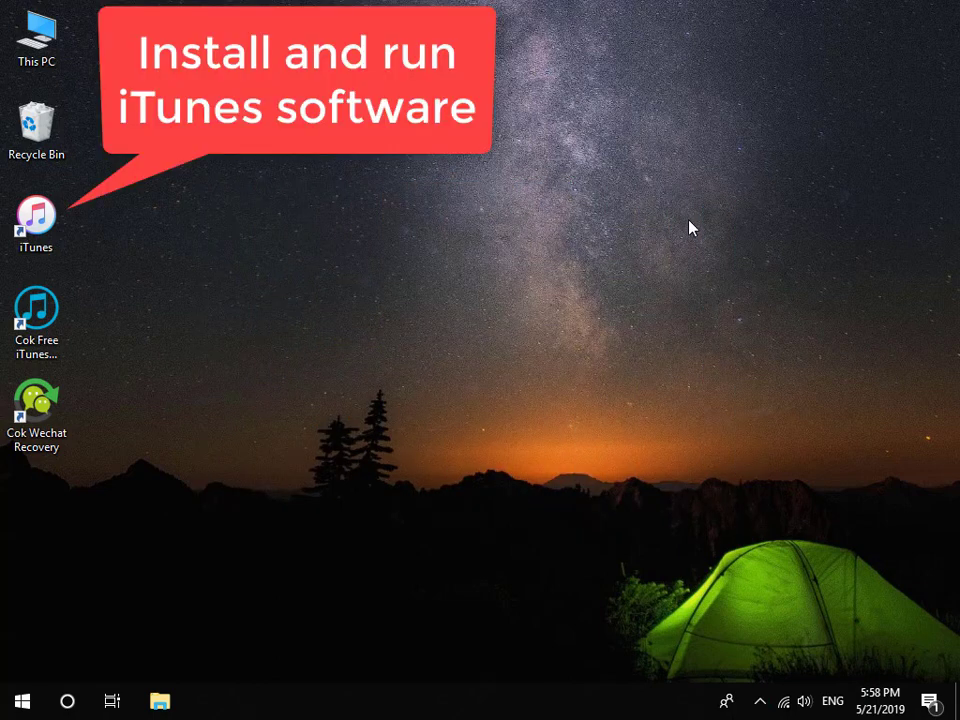
Launch iTunes from its desktop shortcut.
{"action": "double_click", "coordinate": [60, 230]}
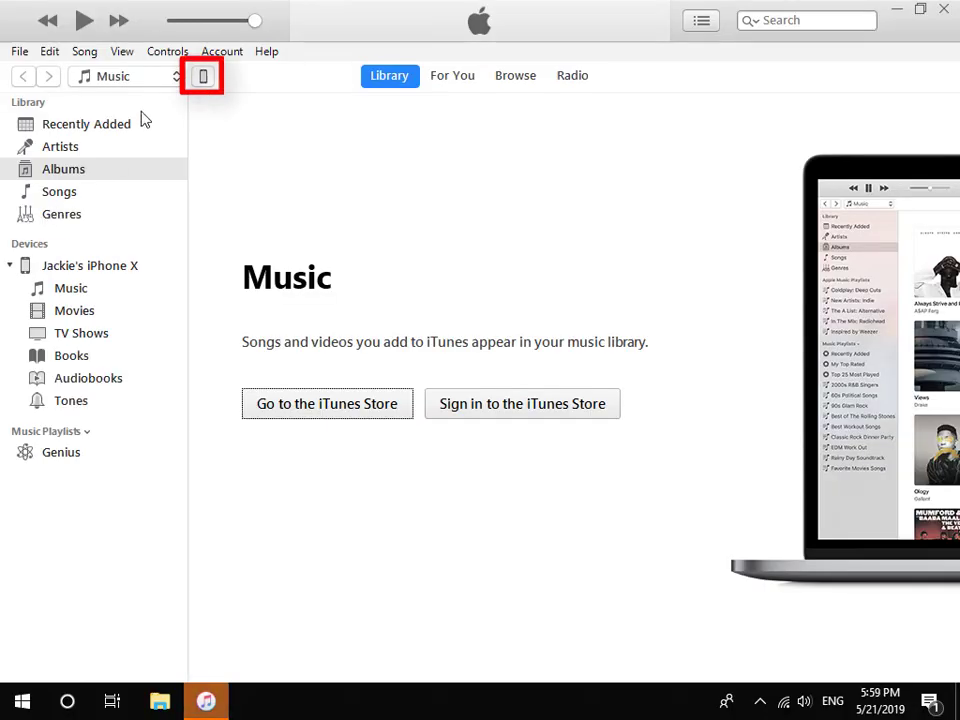
Back up the connected iPhone X to this computer with Back Up Now, then close iTunes.
{"action": "left_click", "coordinate": [204, 77]}
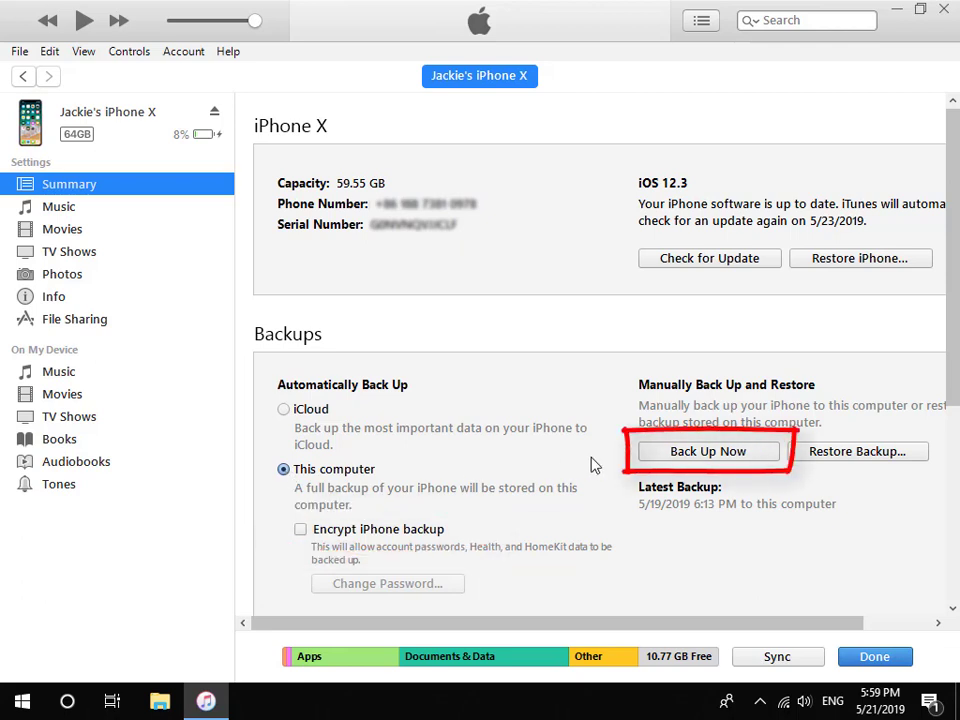
{"action": "left_click", "coordinate": [672, 455]}
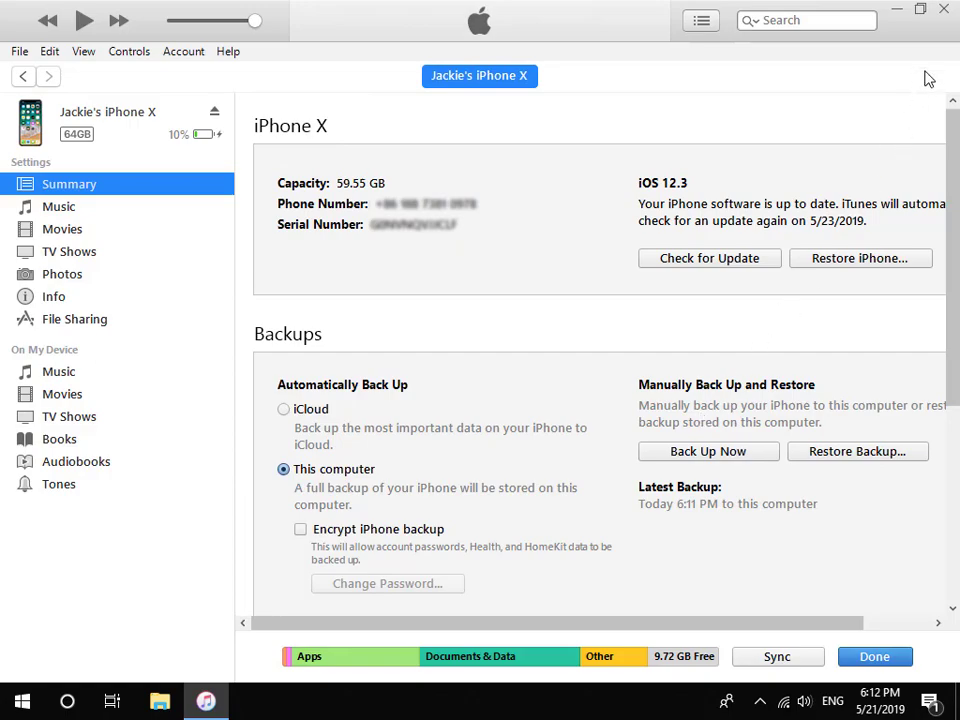
{"action": "left_click", "coordinate": [946, 11]}
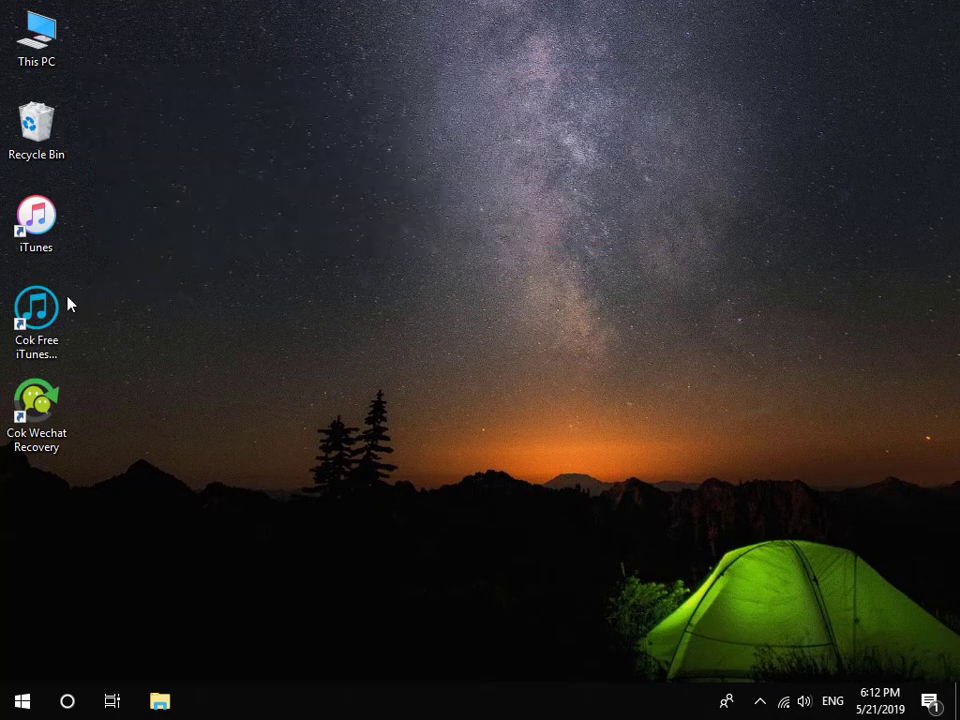
Open the iPhone X backup in Cok Free iTunes Backup Extractor and show WeChat's files.
{"action": "double_click", "coordinate": [50, 303]}
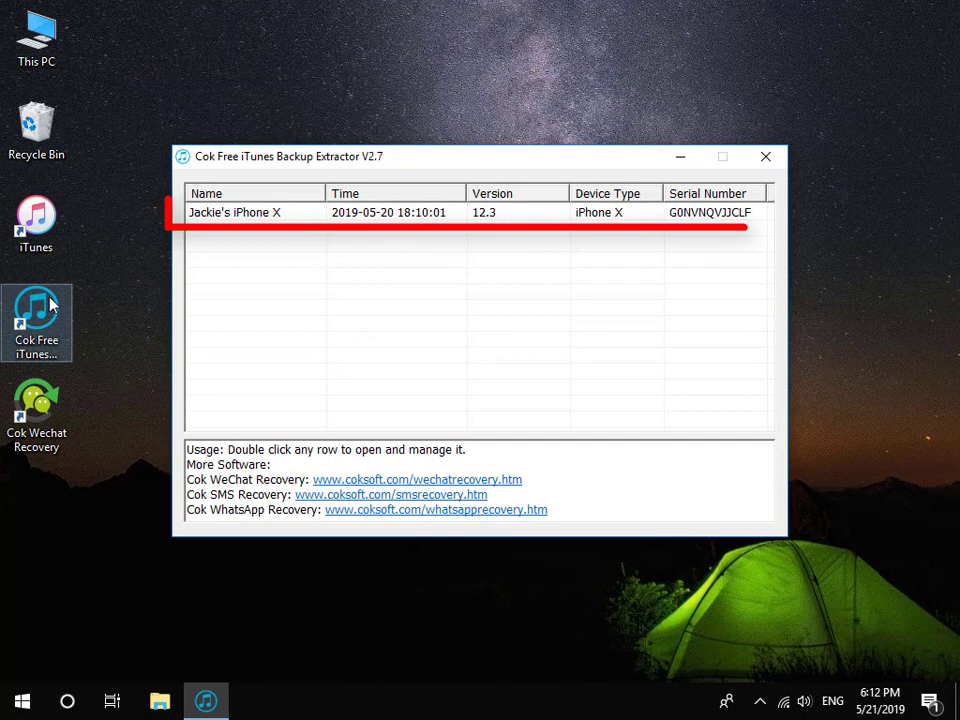
{"action": "double_click", "coordinate": [390, 213]}
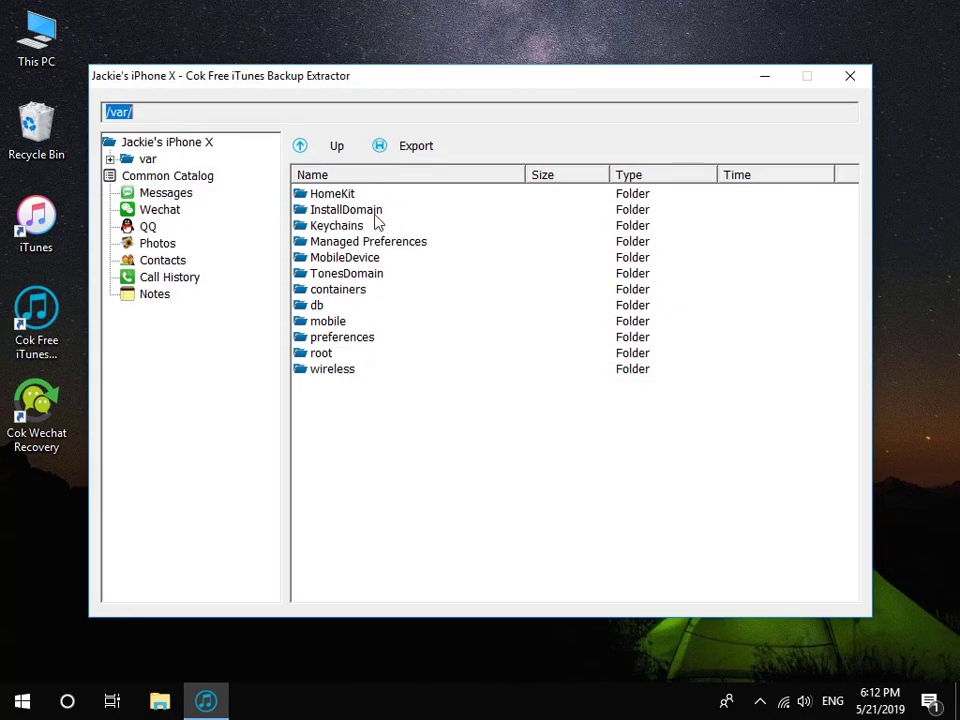
{"action": "left_click", "coordinate": [170, 211]}
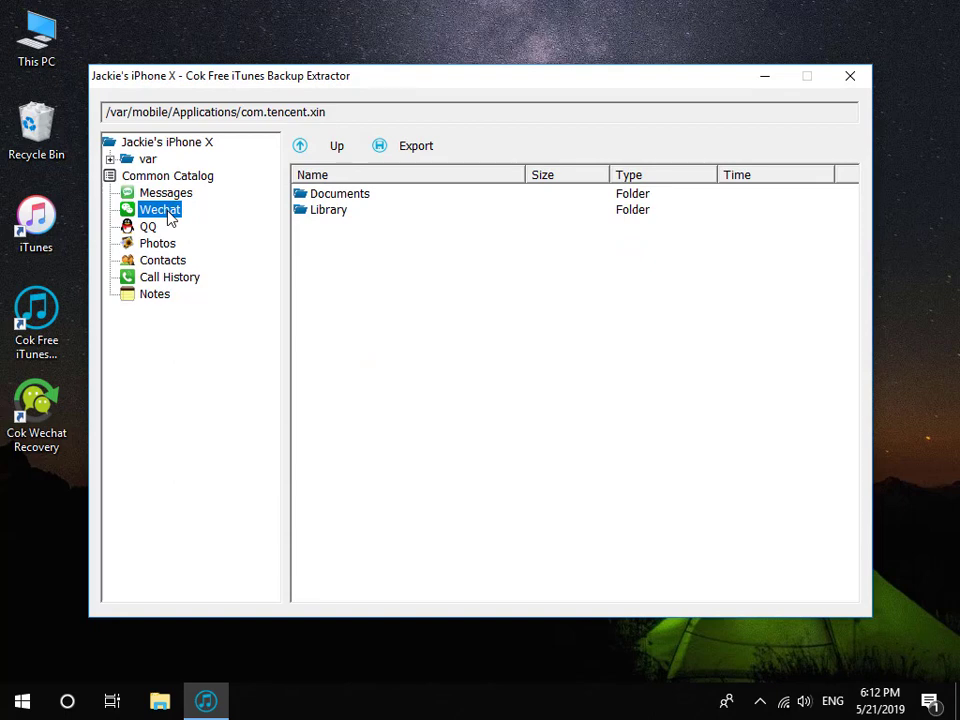
Export WeChat's Documents folder to the Desktop and close the backup's file browser.
{"action": "left_click", "coordinate": [349, 196]}
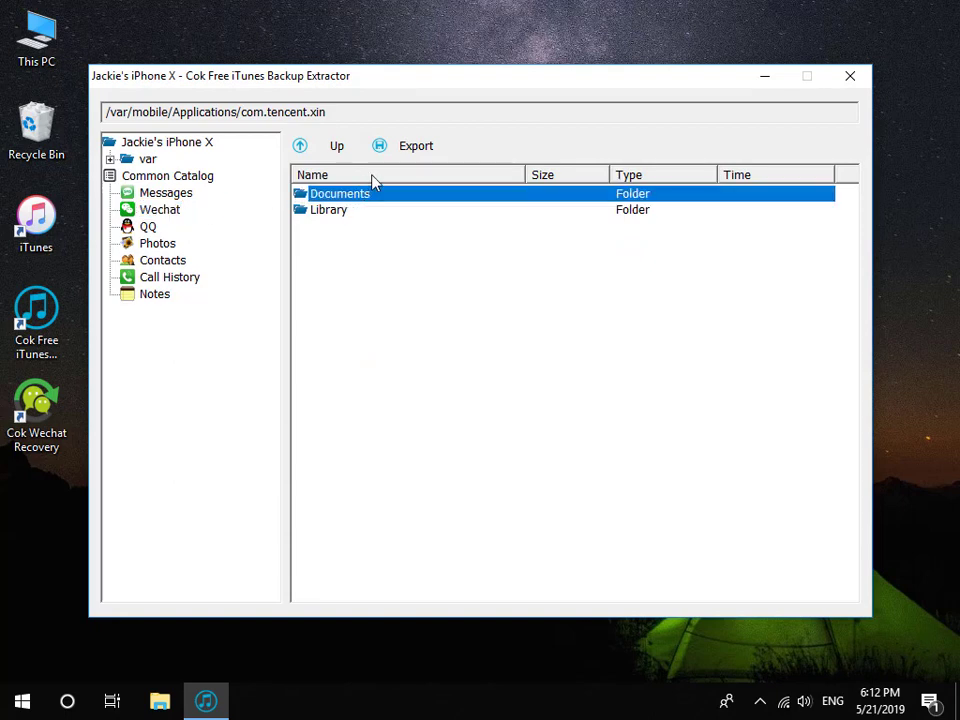
{"action": "left_click", "coordinate": [405, 155]}
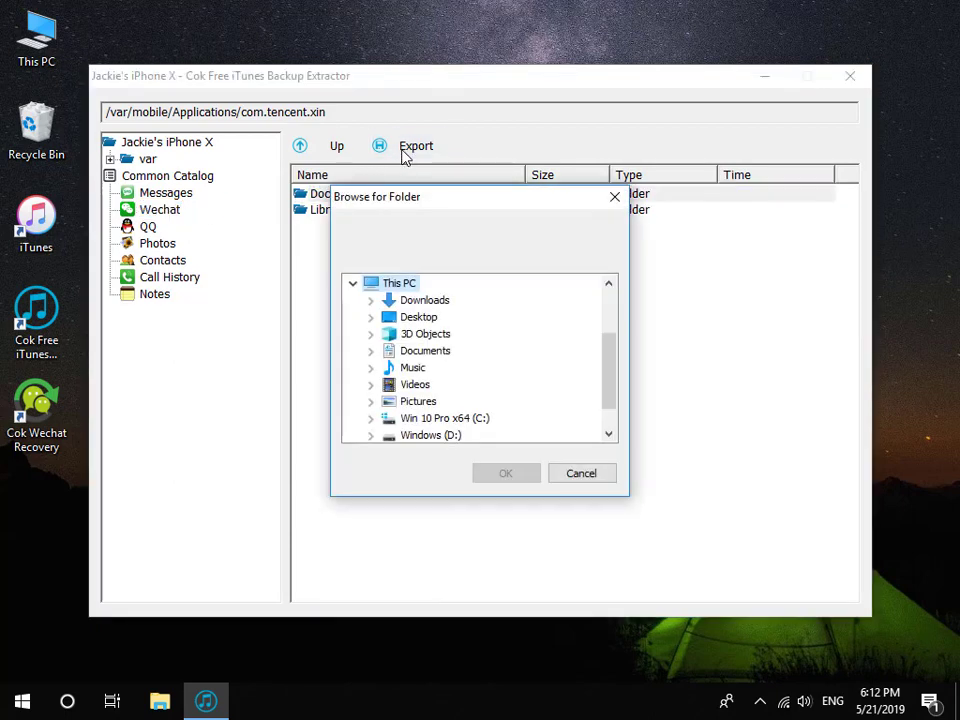
{"action": "left_click", "coordinate": [418, 317]}
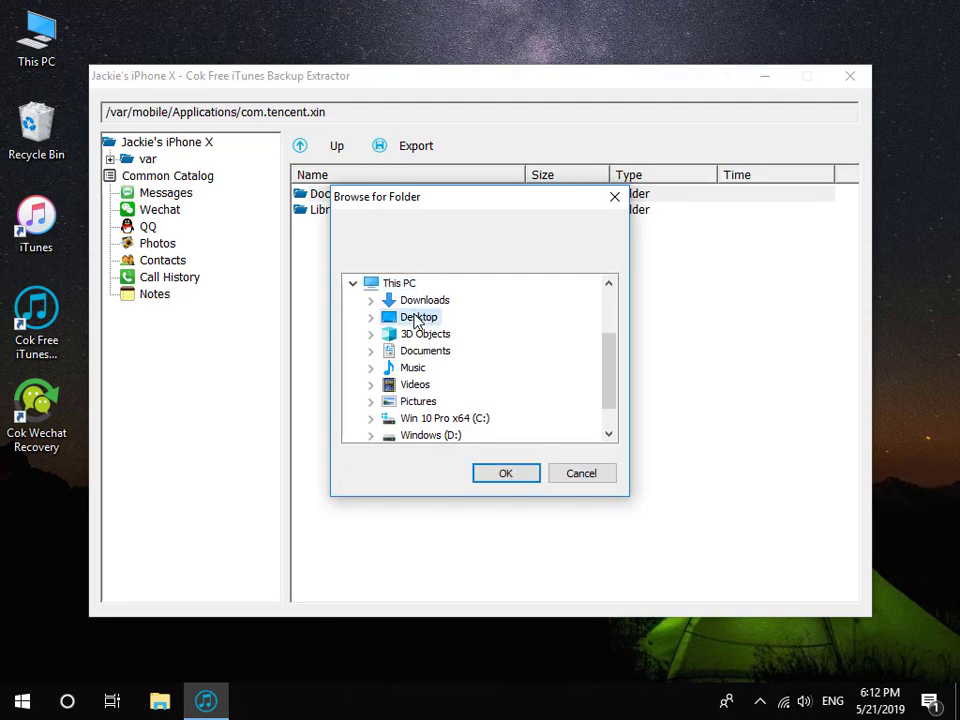
{"action": "left_click", "coordinate": [515, 474]}
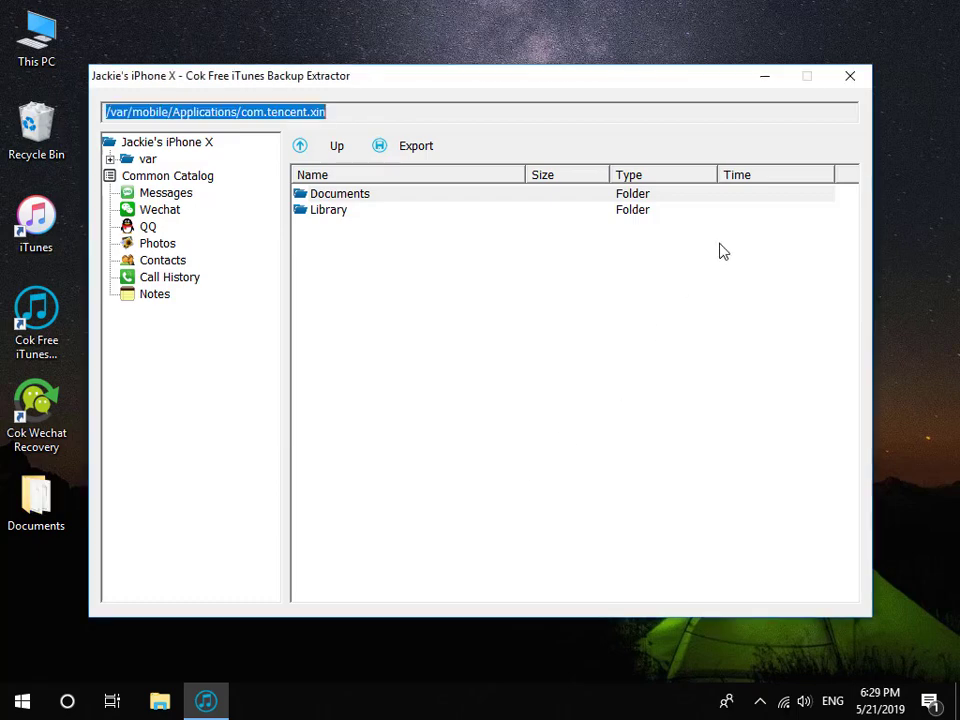
{"action": "left_click", "coordinate": [852, 84]}
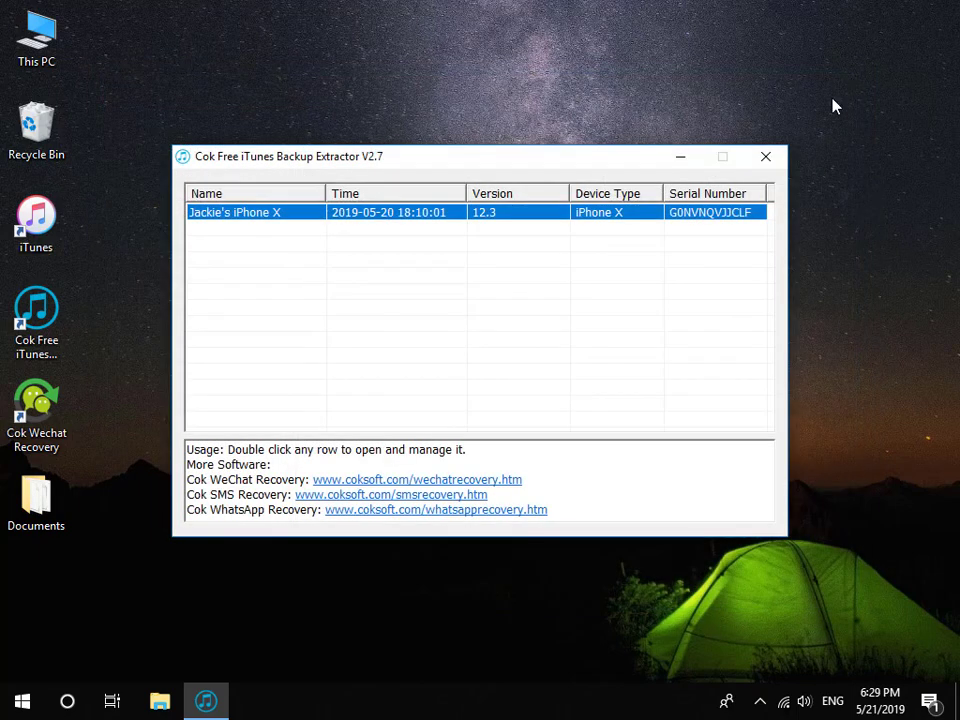
Close the extractor and point Cok Wechat Recovery at the iOS data in Desktop\Documents.
{"action": "left_click", "coordinate": [766, 158]}
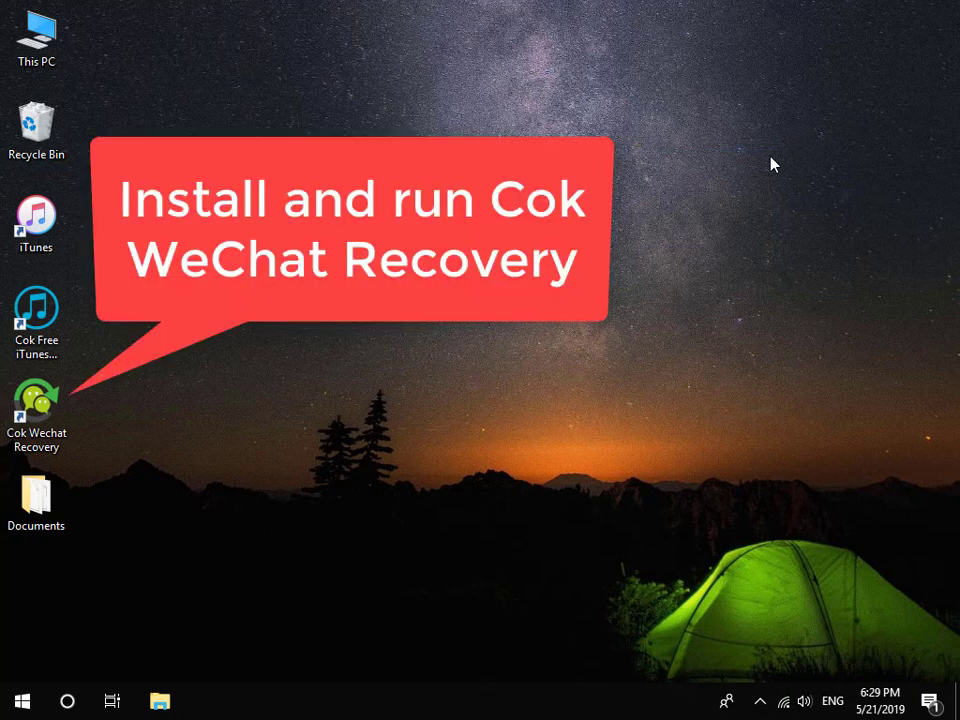
{"action": "double_click", "coordinate": [52, 400]}
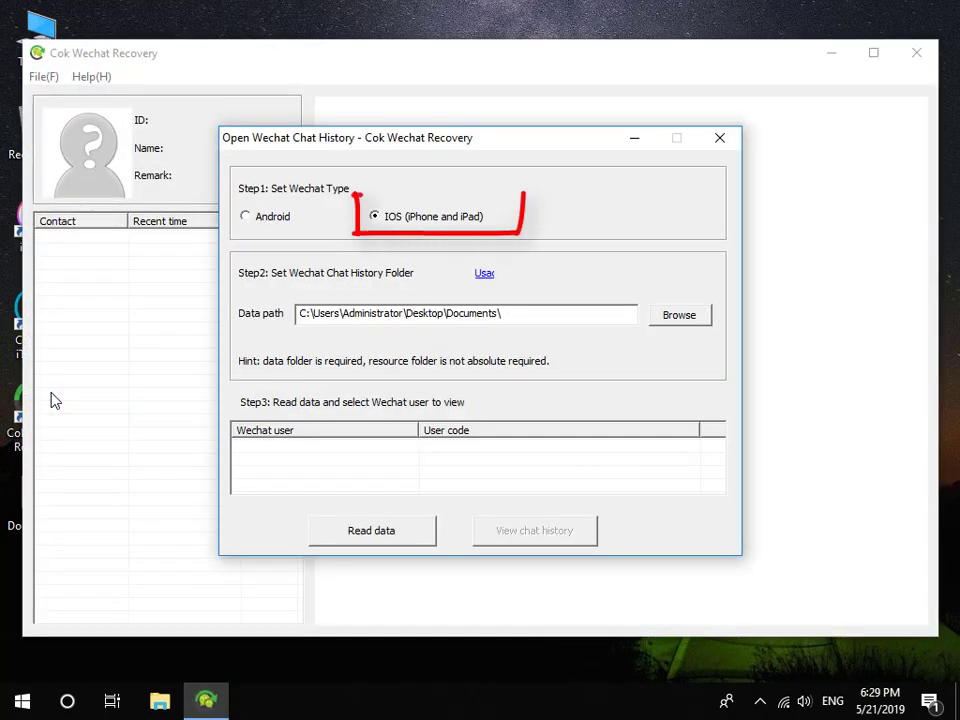
{"action": "left_click", "coordinate": [377, 217]}
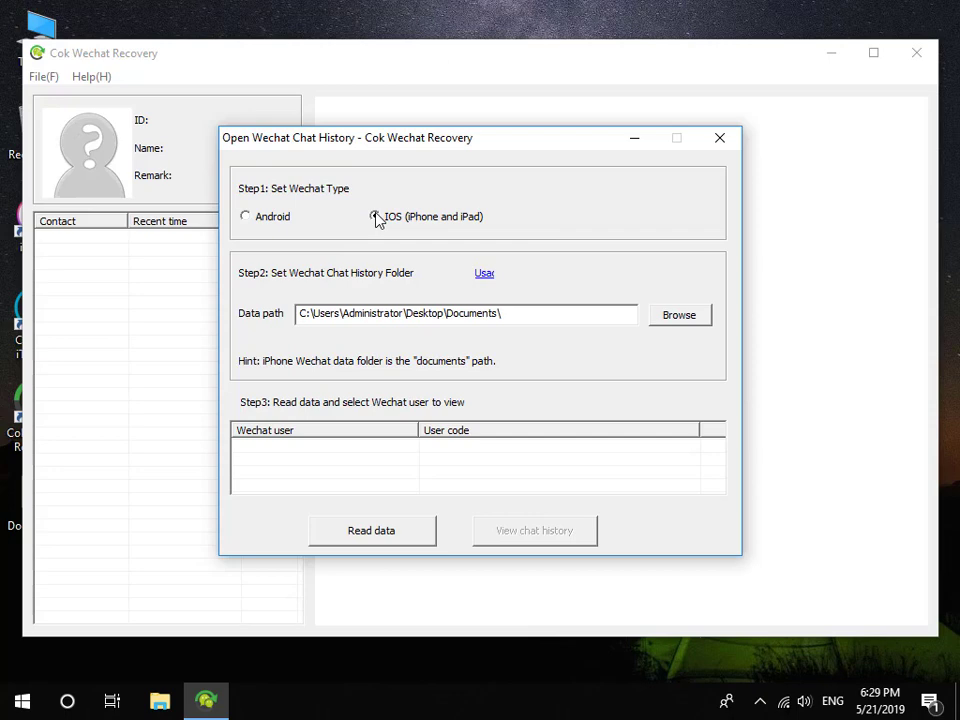
{"action": "left_click", "coordinate": [675, 324]}
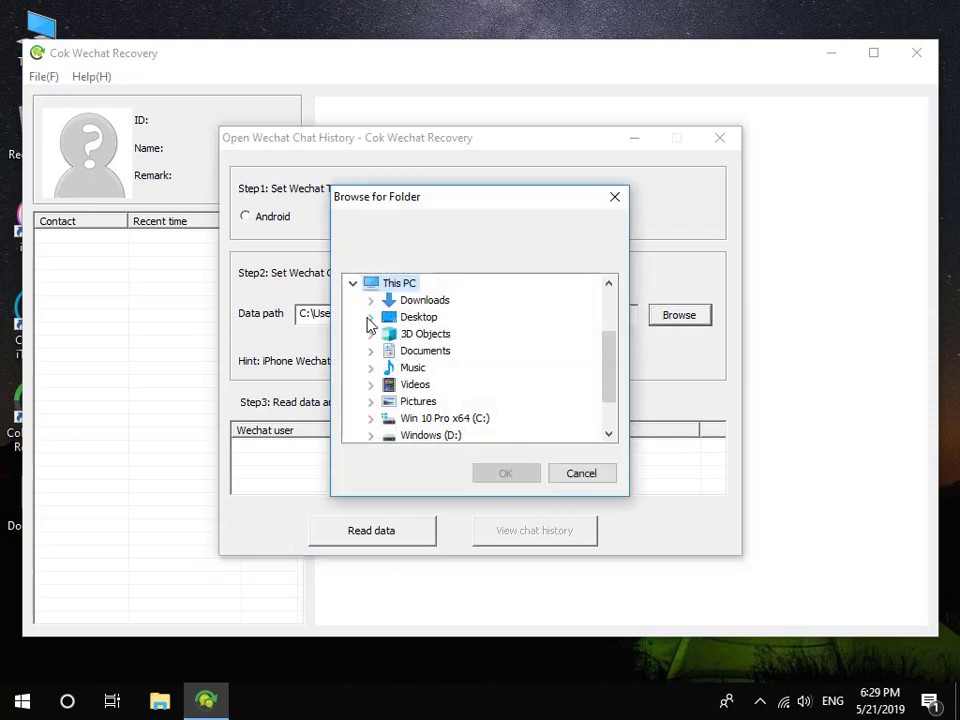
{"action": "left_click", "coordinate": [370, 318]}
{"action": "left_click", "coordinate": [432, 335]}
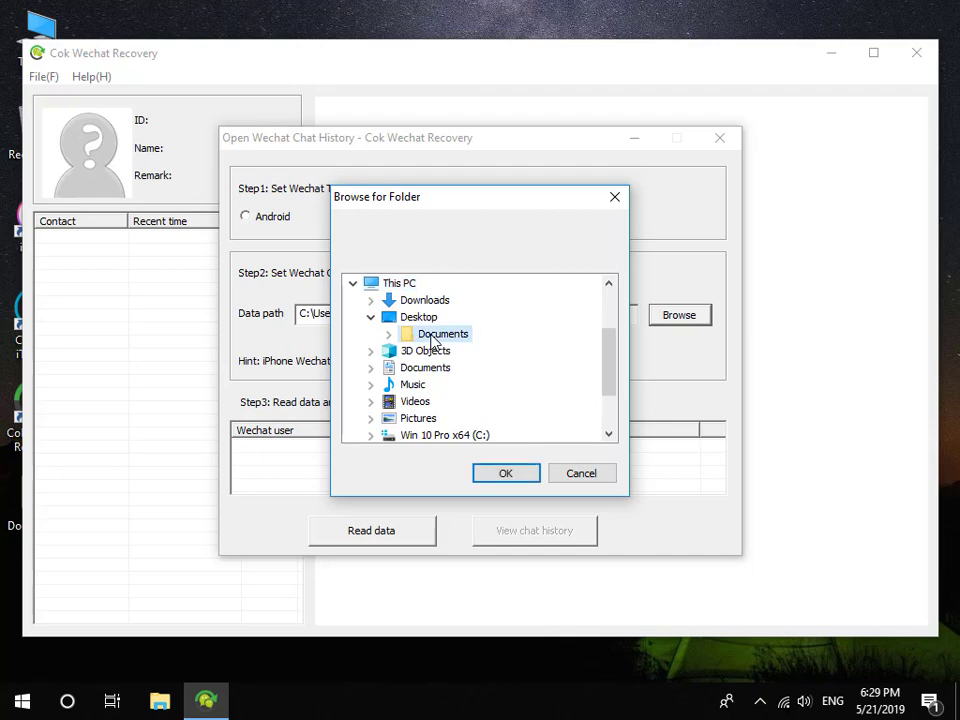
{"action": "left_click", "coordinate": [502, 474]}
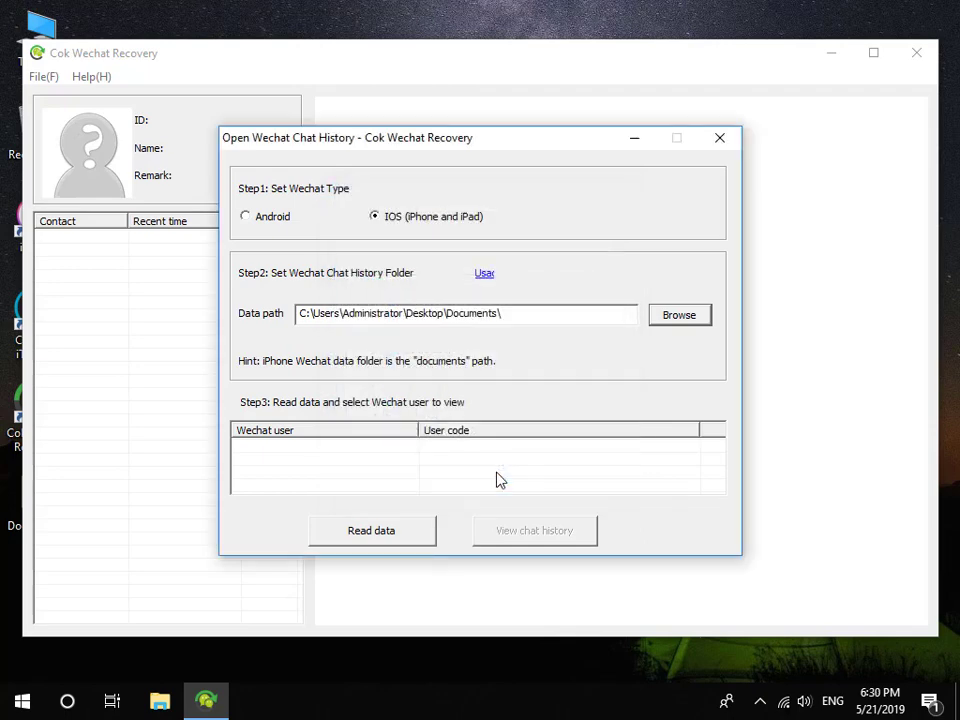
Read the WeChat users and view the second user's chat history.
{"action": "left_click", "coordinate": [386, 537]}
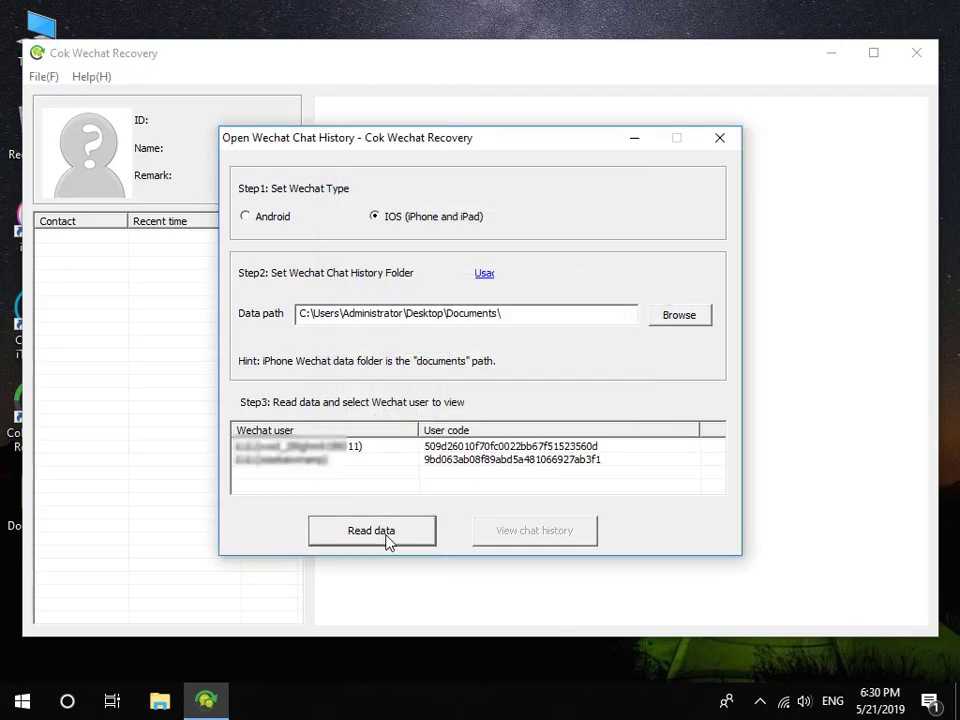
{"action": "left_click", "coordinate": [403, 461]}
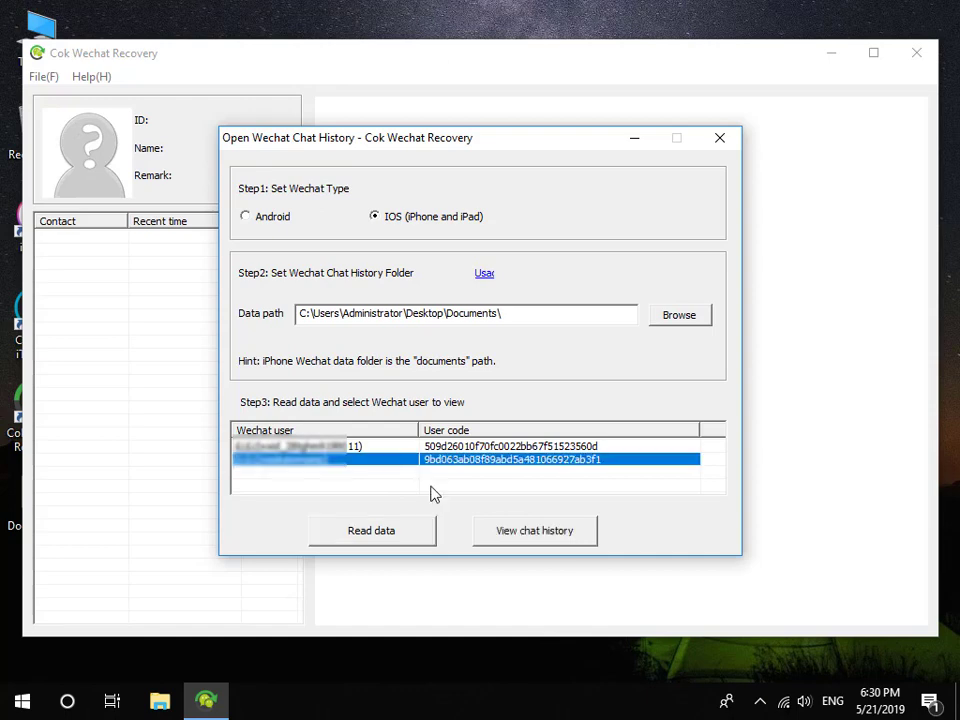
{"action": "left_click", "coordinate": [499, 535]}
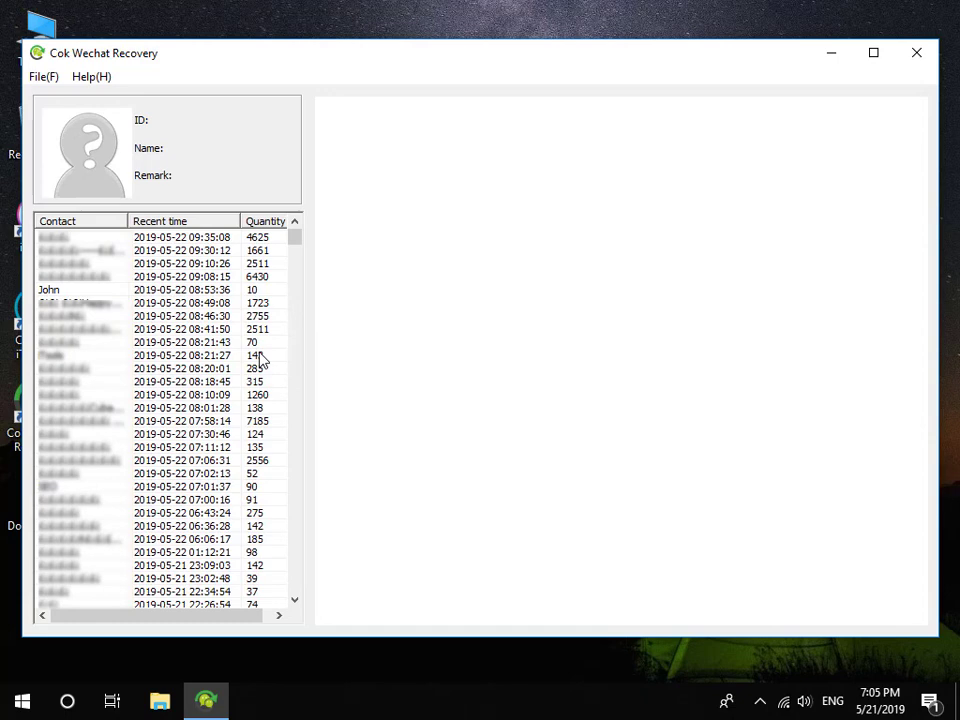
Open the 10-message contact's conversation and drag-select the entire chat.
{"action": "left_click", "coordinate": [129, 292]}
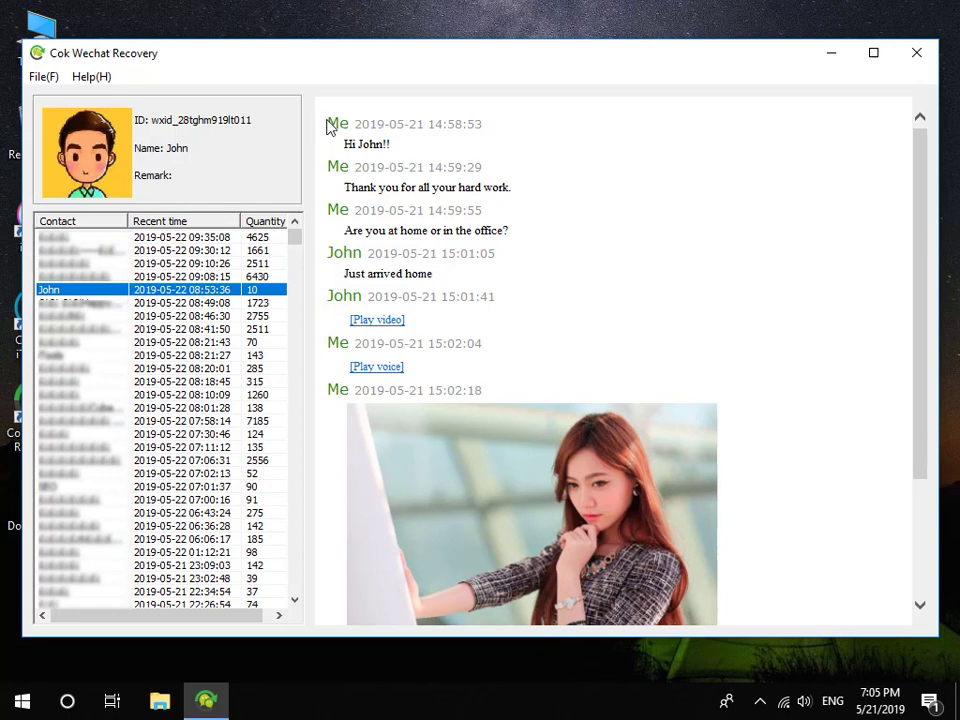
{"action": "left_click_drag", "start_coordinate": [330, 121], "coordinate": [476, 568]}
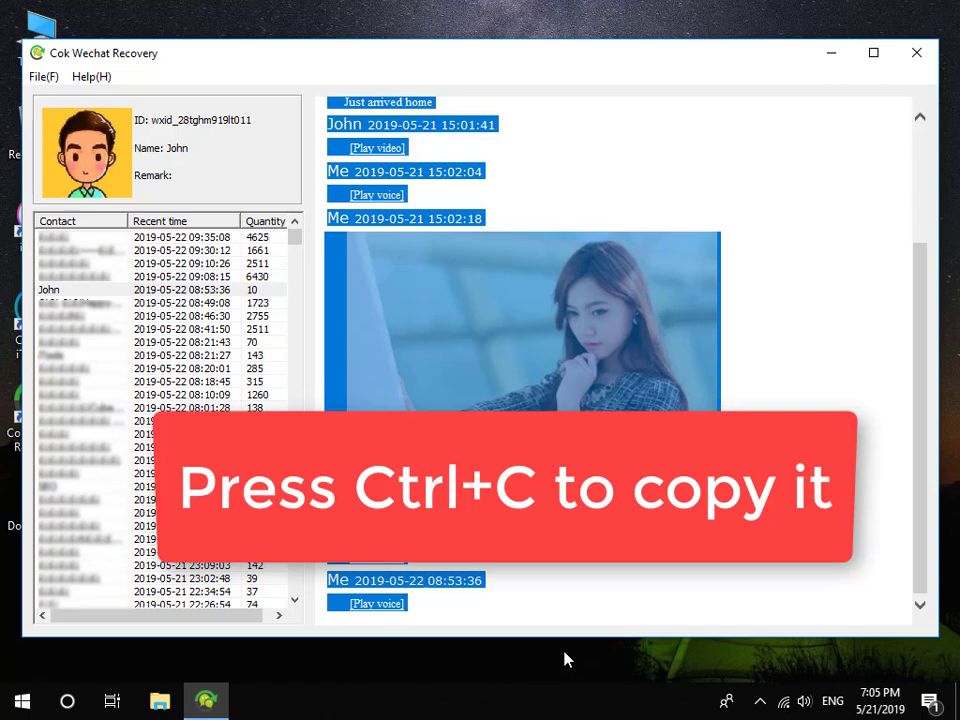
Create a new Word document on the desktop named 'iPhone WeChat Messages' and open it.
{"action": "left_click", "coordinate": [831, 54]}
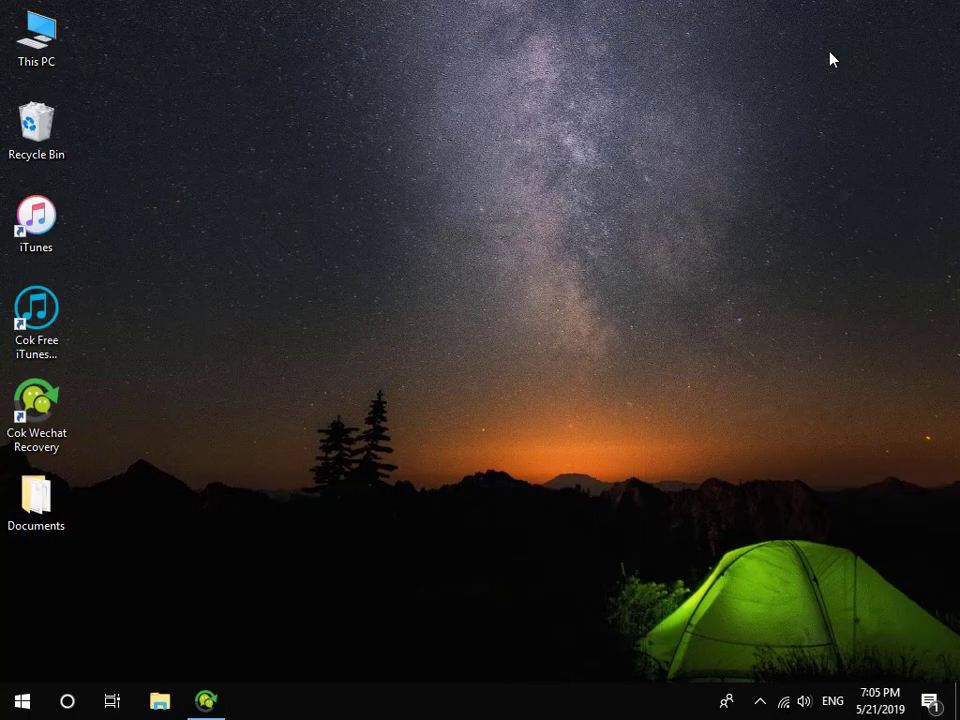
{"action": "right_click", "coordinate": [124, 554]}
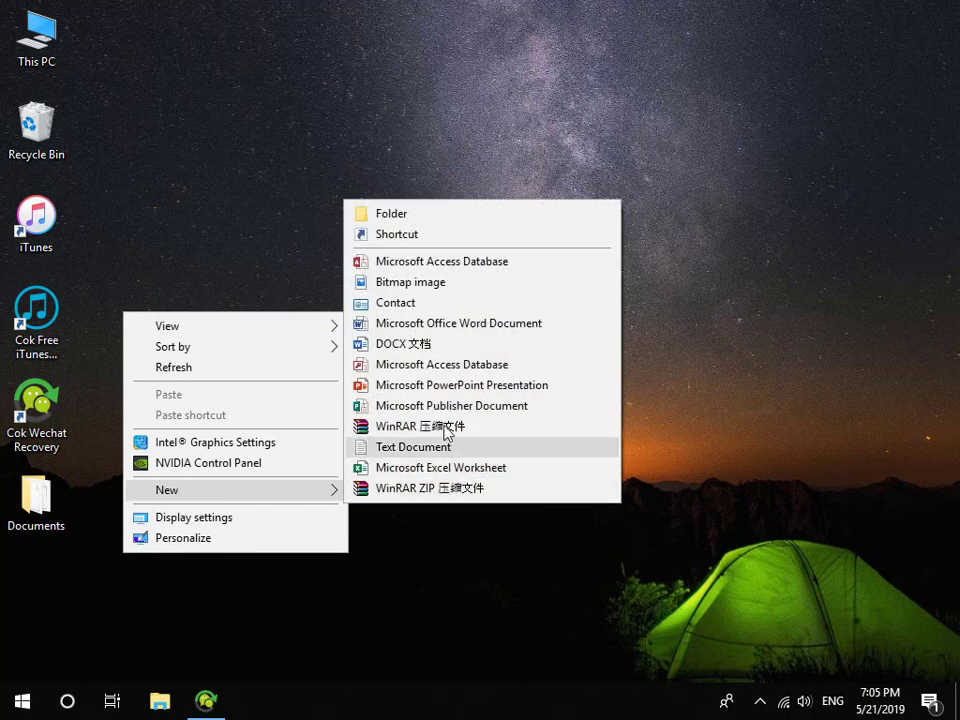
{"action": "mouse_move", "coordinate": [235, 490]}
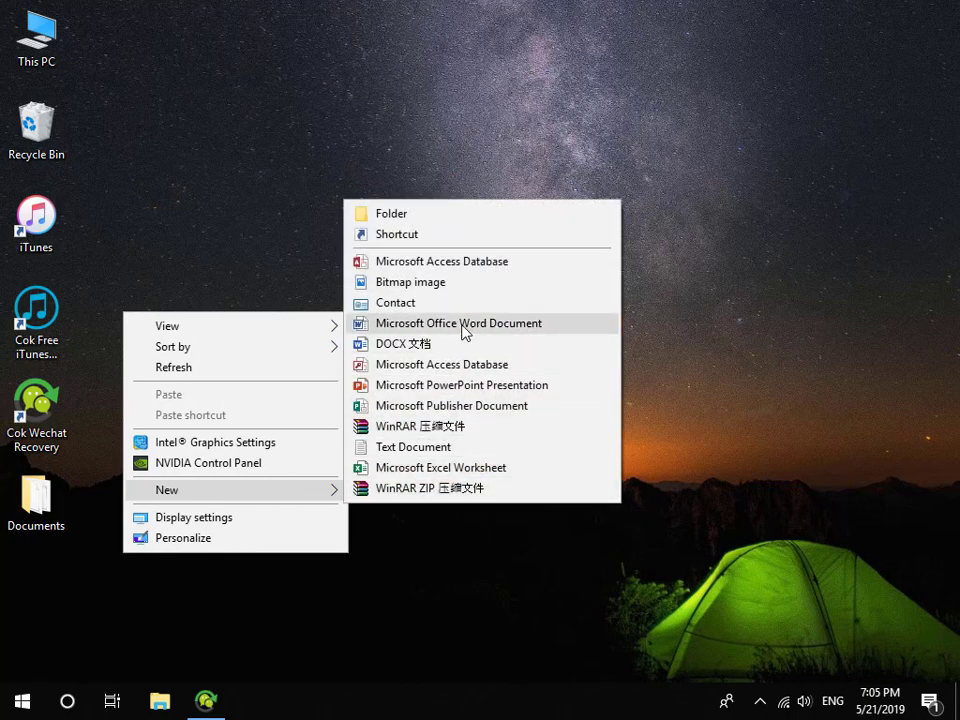
{"action": "left_click", "coordinate": [462, 323]}
{"action": "type", "text": "iPhone We"}
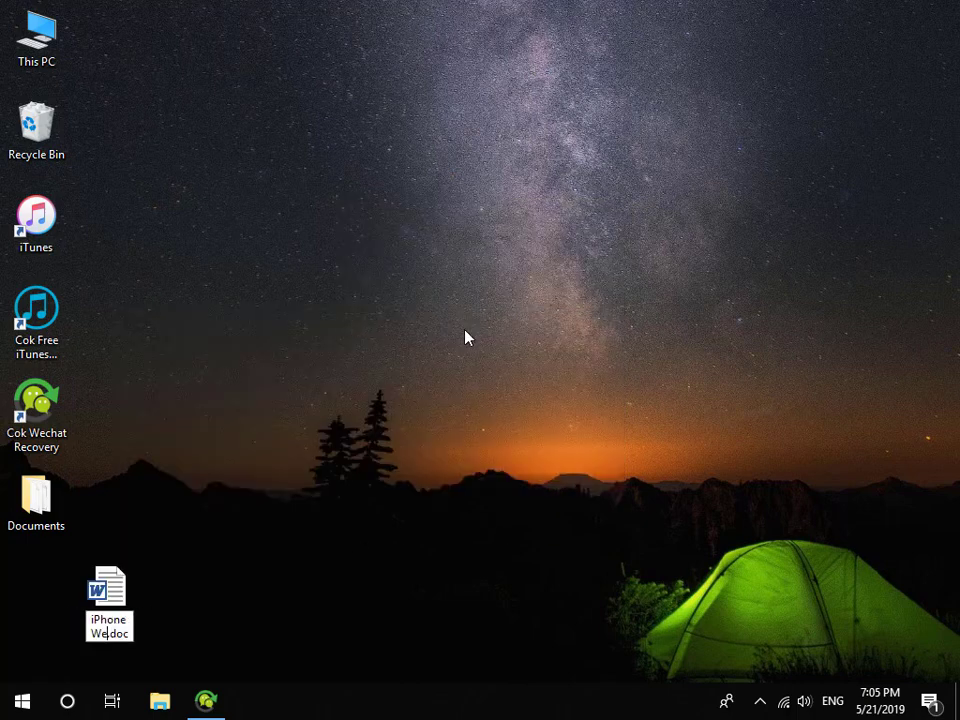
{"action": "type", "text": "Chat"}
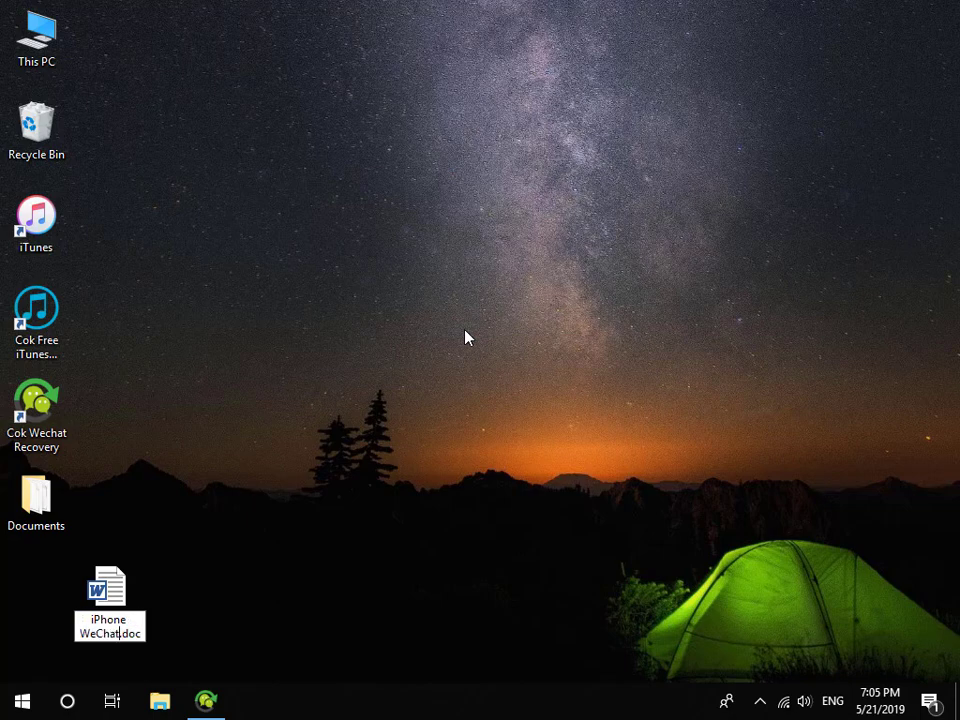
{"action": "type", "text": " Messages"}
{"action": "key", "text": "Return"}
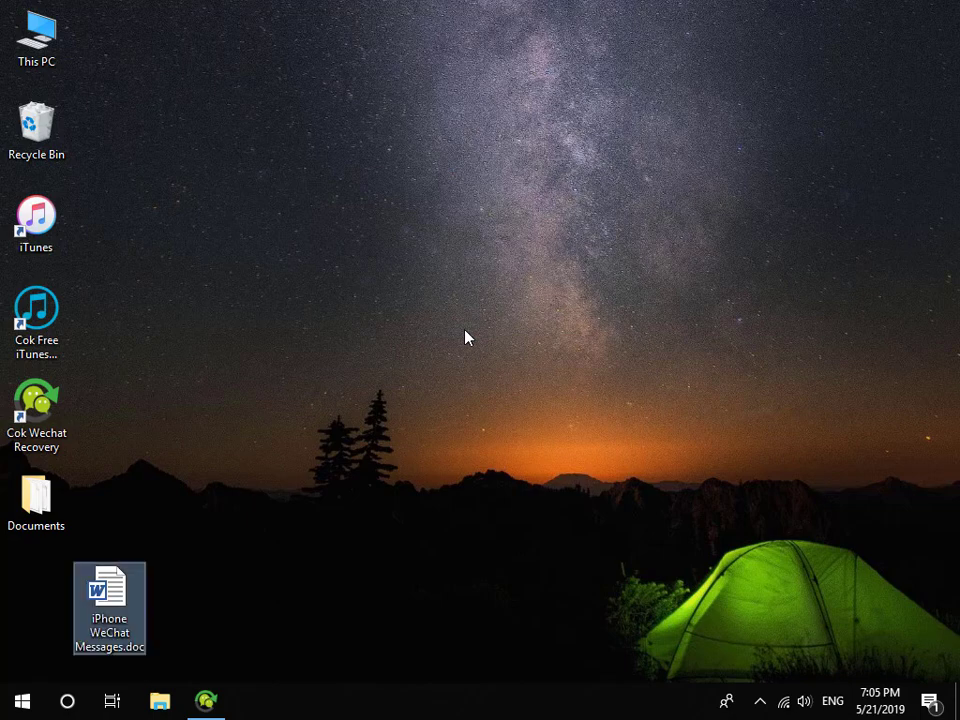
{"action": "key", "text": "Return"}
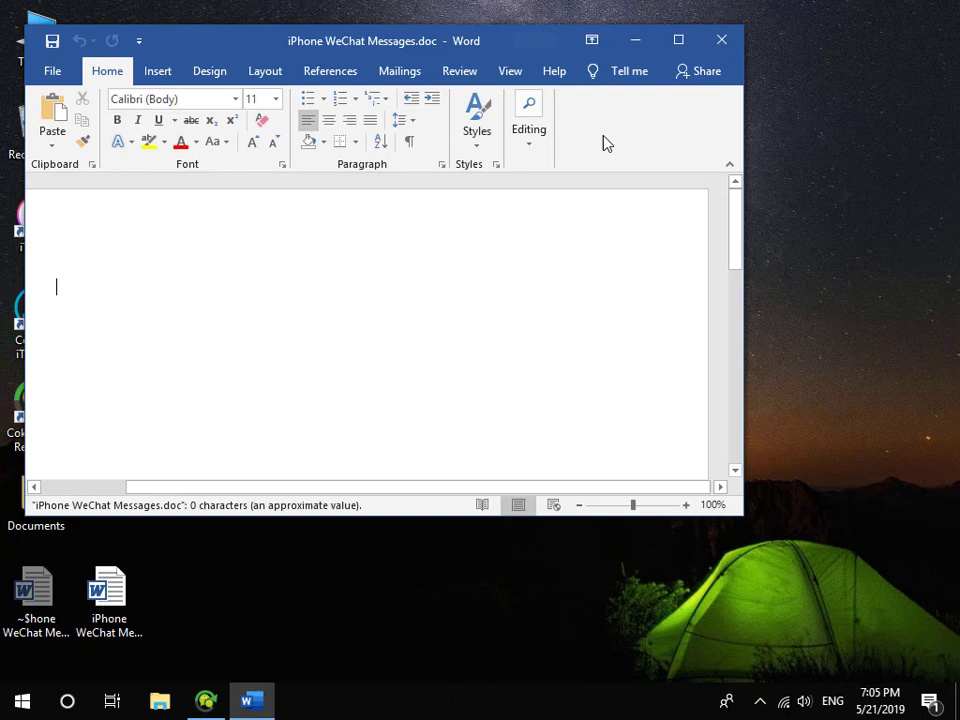
Paste the copied WeChat chat into the maximized Word page and scroll up to review it.
{"action": "left_click", "coordinate": [678, 41]}
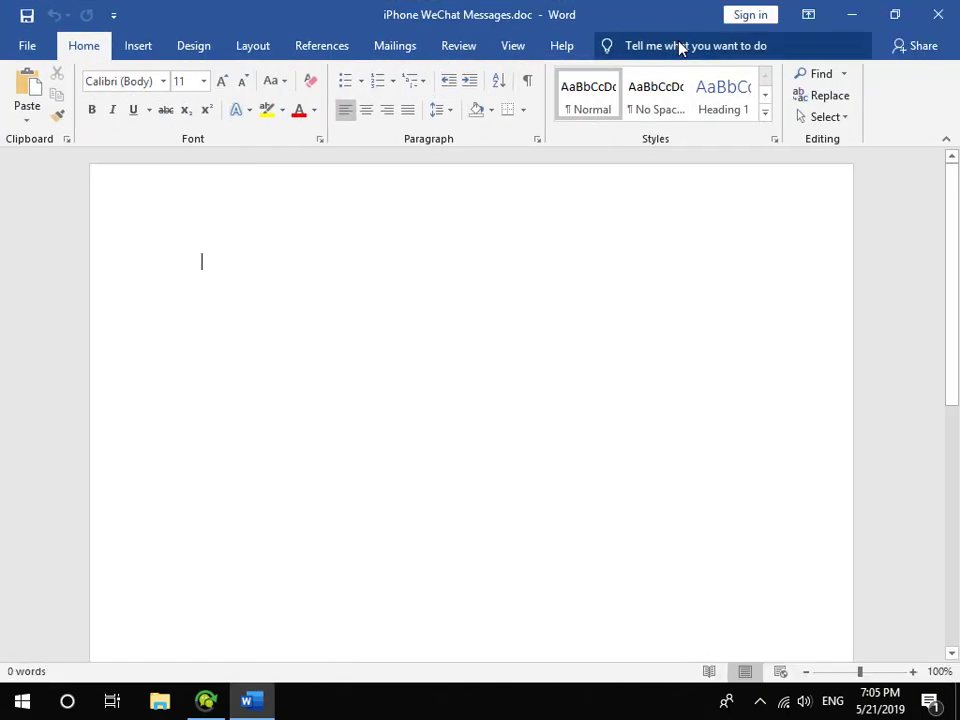
{"action": "right_click", "coordinate": [243, 271]}
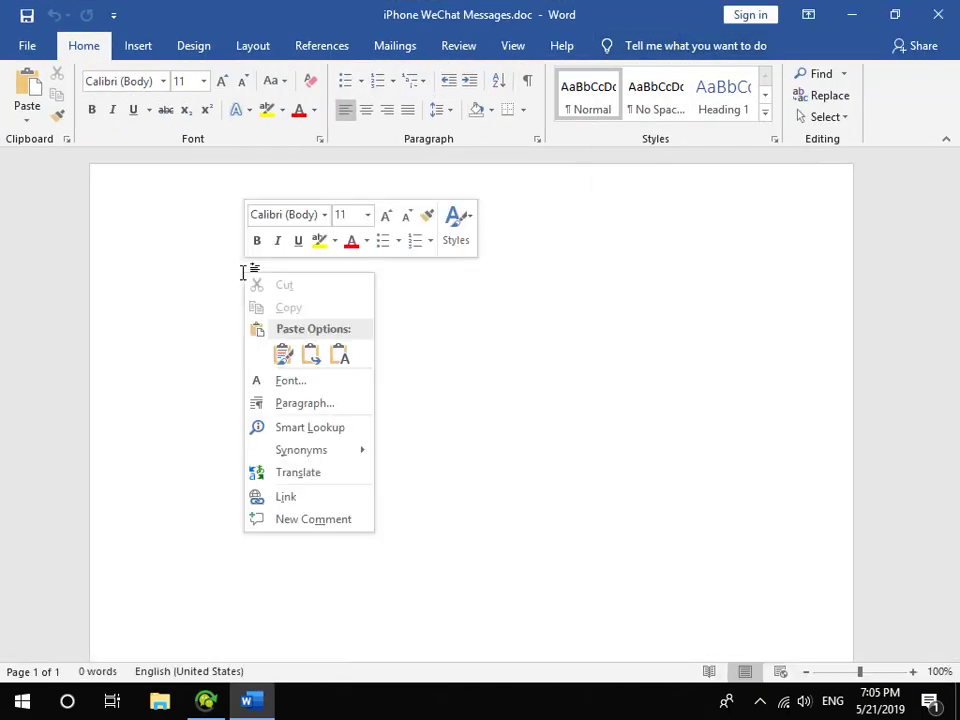
{"action": "left_click", "coordinate": [283, 354]}
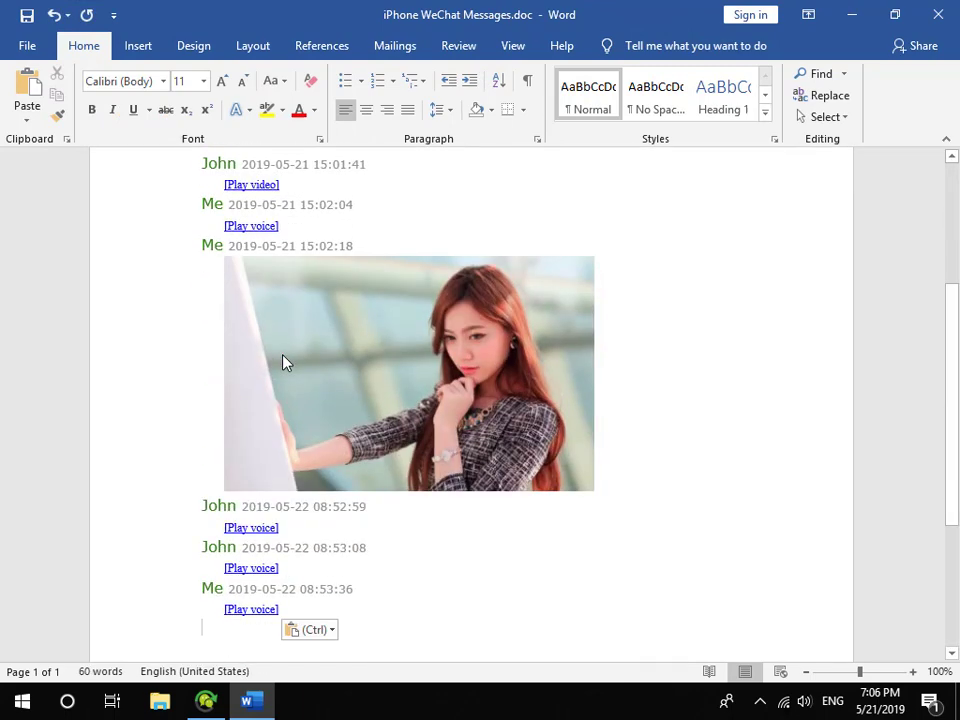
{"action": "scroll", "coordinate": [283, 360], "scroll_direction": "up", "scroll_amount": 2}
{"action": "scroll", "coordinate": [285, 350], "scroll_direction": "up", "scroll_amount": 1}
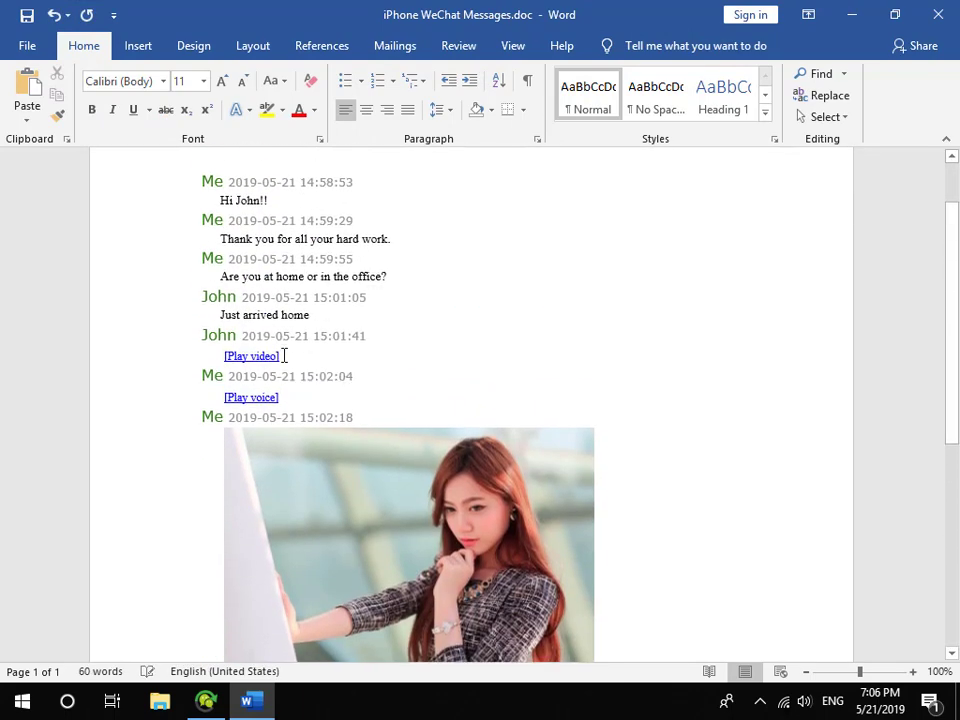
{"action": "scroll", "coordinate": [285, 355], "scroll_direction": "up", "scroll_amount": 2}
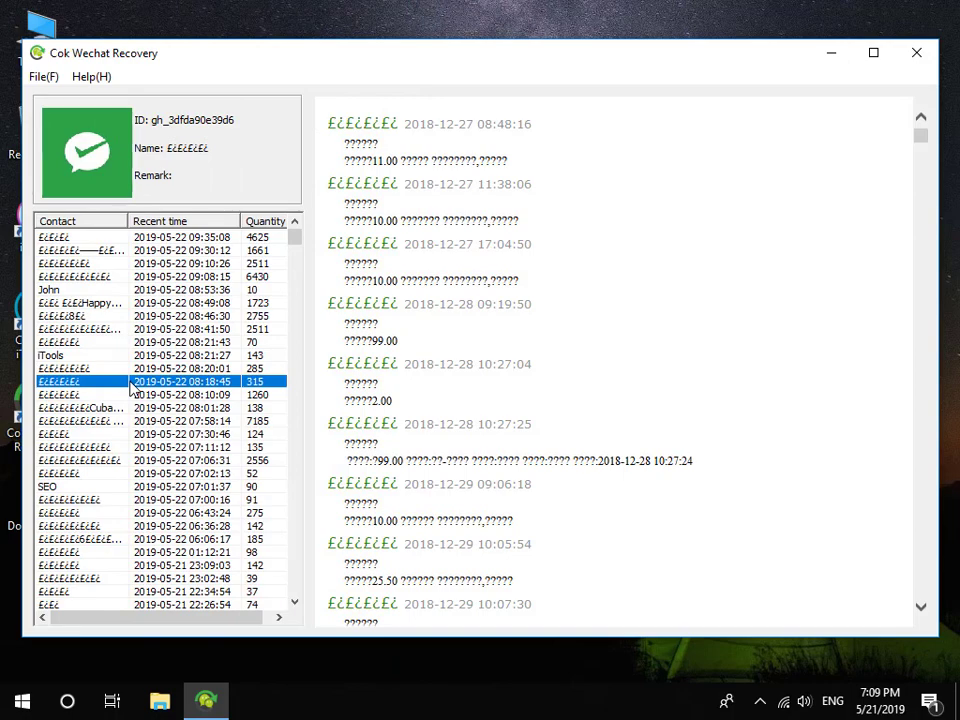
{"action": "left_click", "coordinate": [842, 56]}
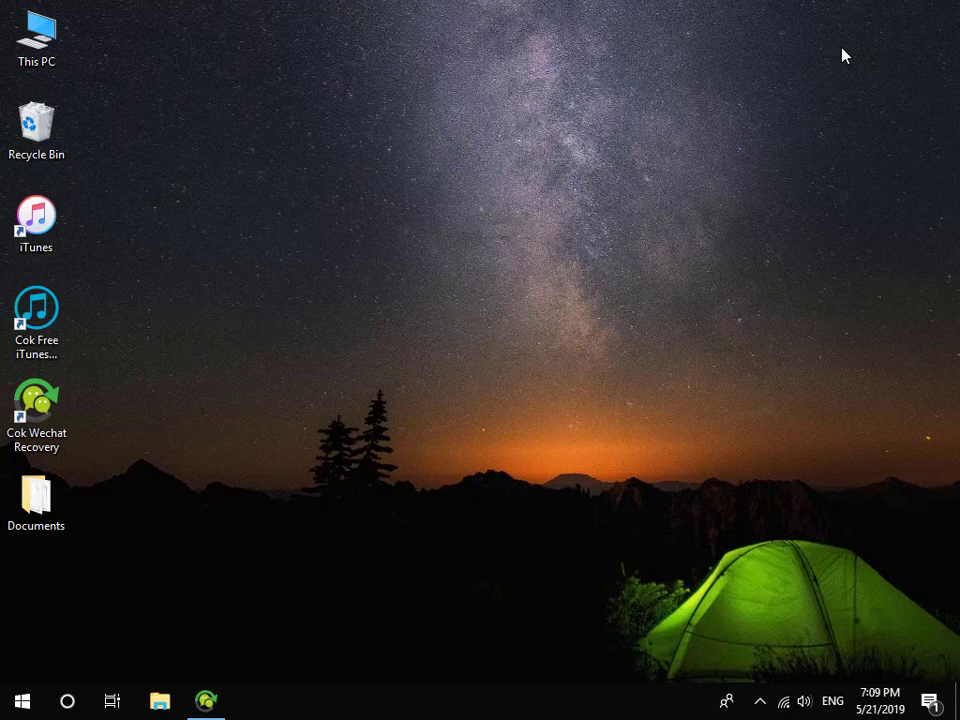
Reach Control Panel via This PC's properties and list all items as small icons.
{"action": "right_click", "coordinate": [40, 42]}
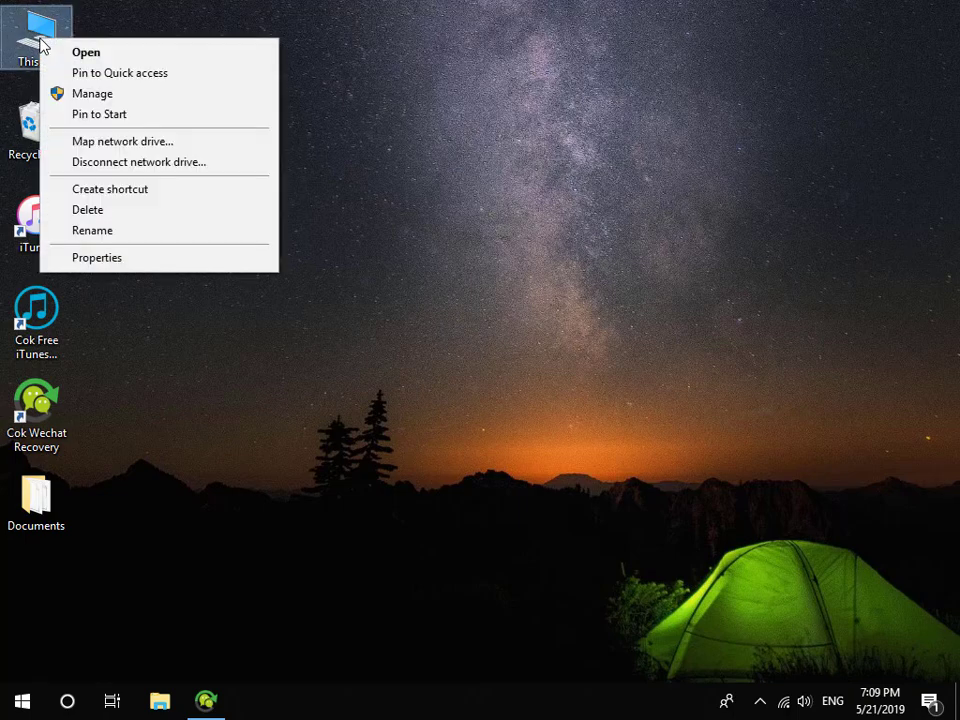
{"action": "left_click", "coordinate": [95, 258]}
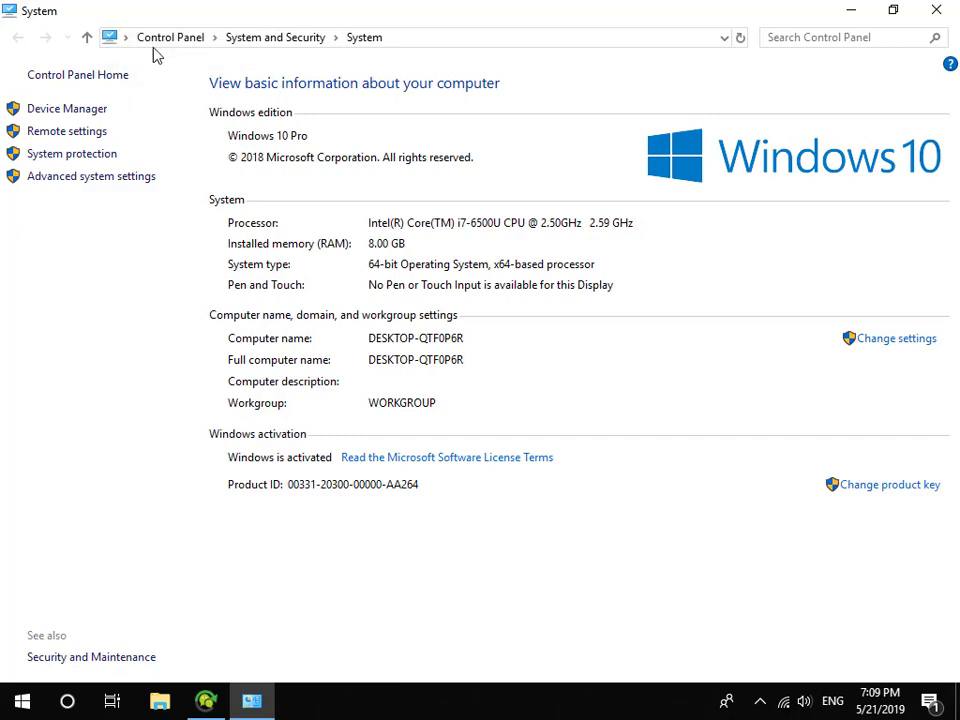
{"action": "left_click", "coordinate": [165, 38]}
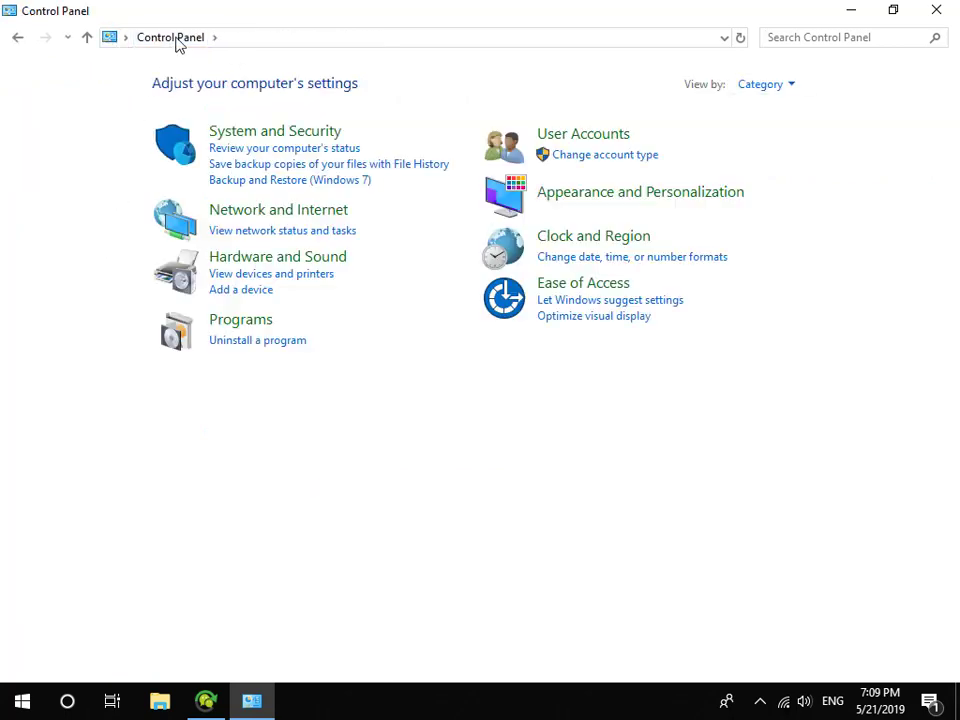
{"action": "left_click", "coordinate": [795, 88]}
{"action": "left_click", "coordinate": [795, 157]}
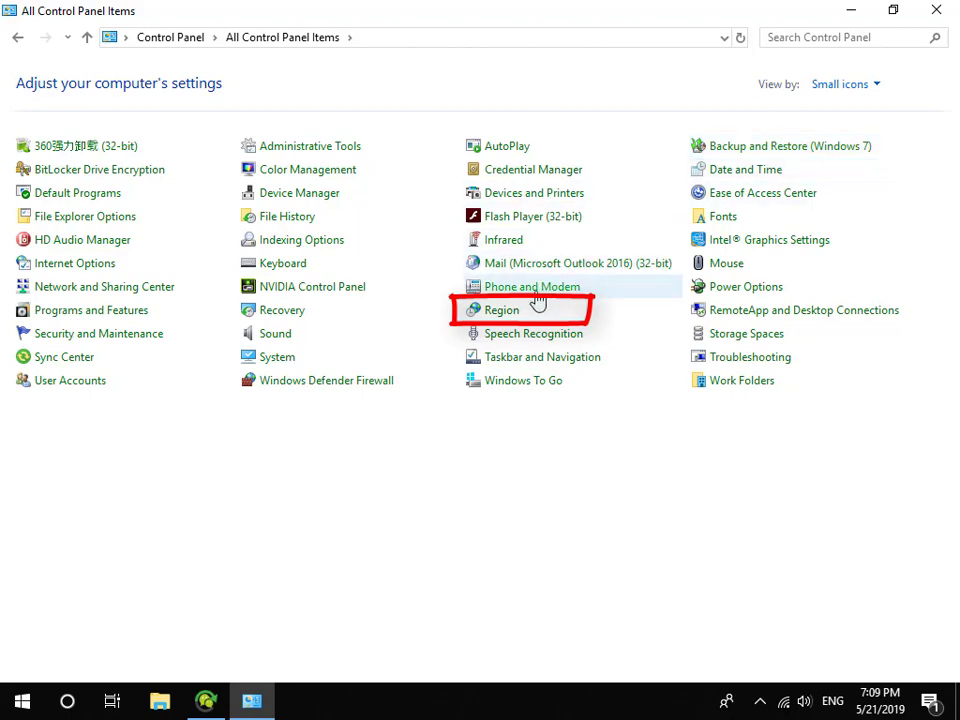
Set the system locale to Chinese (Simplified, China) in Region's Administrative settings.
{"action": "left_click", "coordinate": [500, 314]}
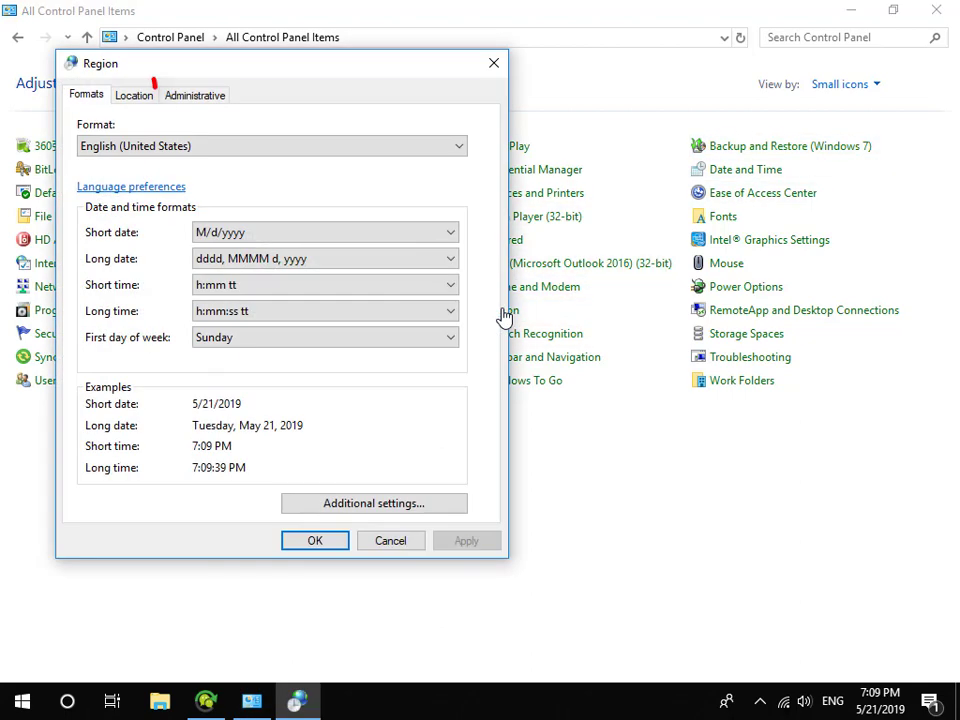
{"action": "left_click", "coordinate": [204, 104]}
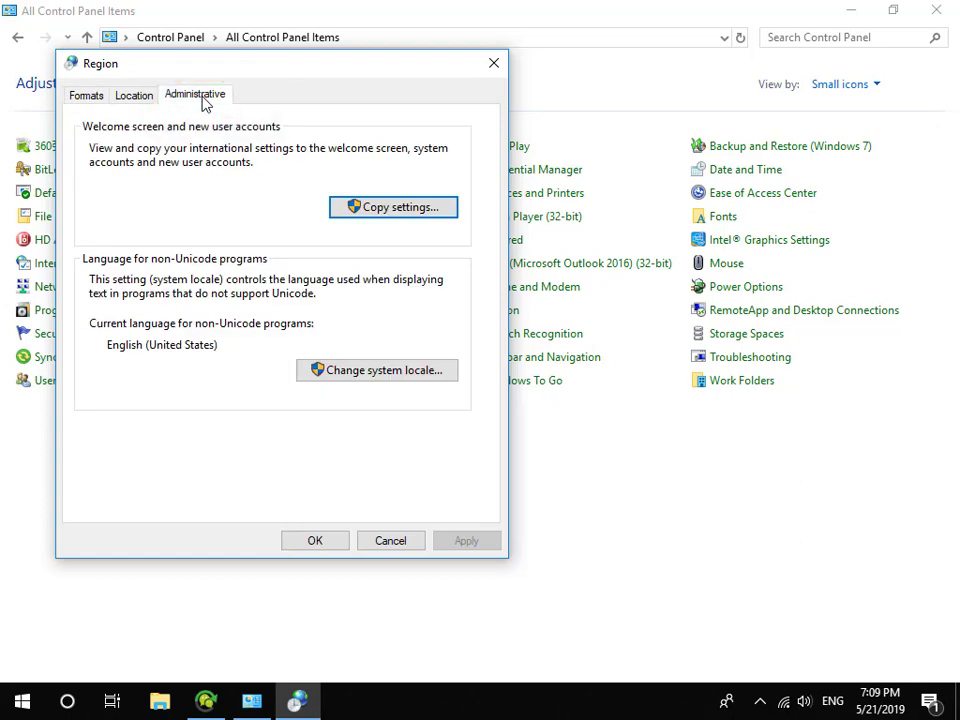
{"action": "left_click", "coordinate": [345, 372]}
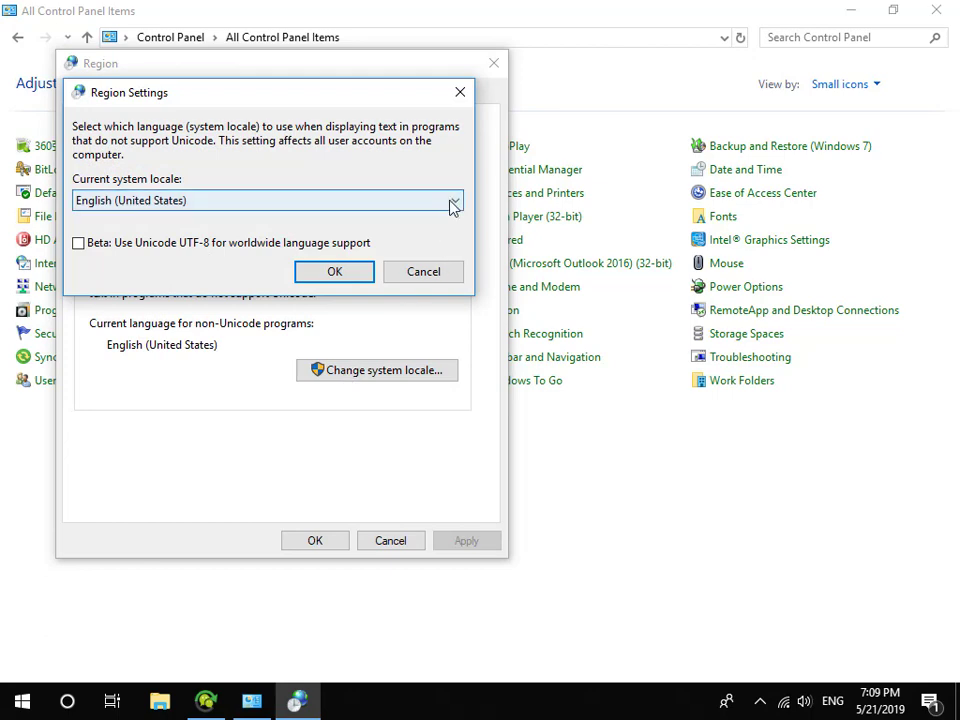
{"action": "left_click", "coordinate": [452, 204]}
{"action": "scroll", "coordinate": [452, 207], "scroll_direction": "up", "scroll_amount": 1}
{"action": "scroll", "coordinate": [452, 207], "scroll_direction": "up", "scroll_amount": 8}
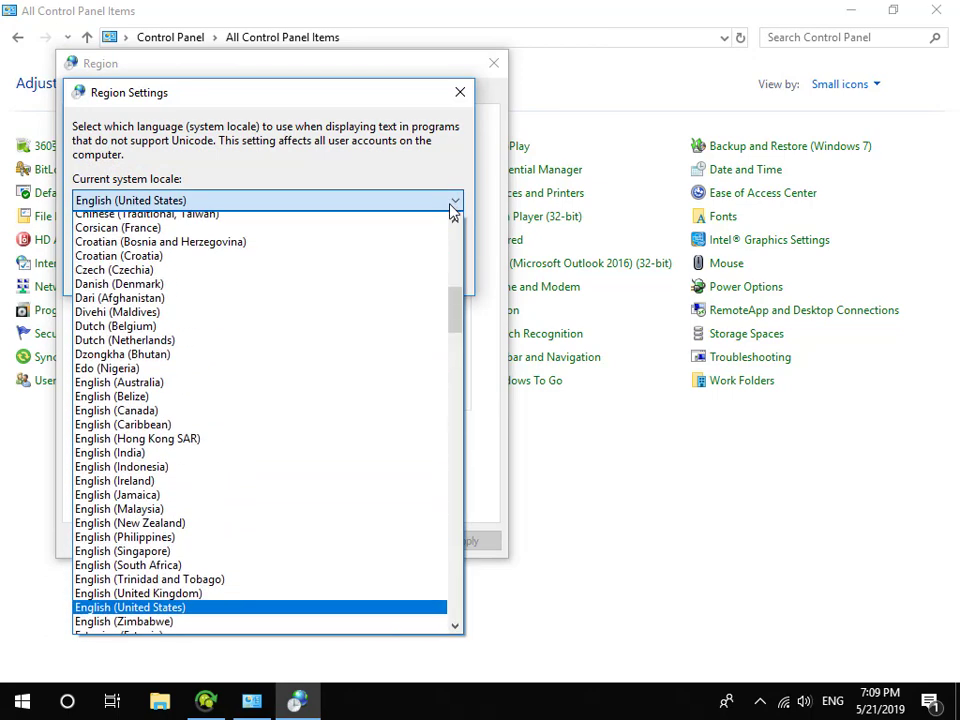
{"action": "scroll", "coordinate": [452, 210], "scroll_direction": "up", "scroll_amount": 2}
{"action": "scroll", "coordinate": [452, 213], "scroll_direction": "up", "scroll_amount": 1}
{"action": "scroll", "coordinate": [452, 210], "scroll_direction": "up", "scroll_amount": 1}
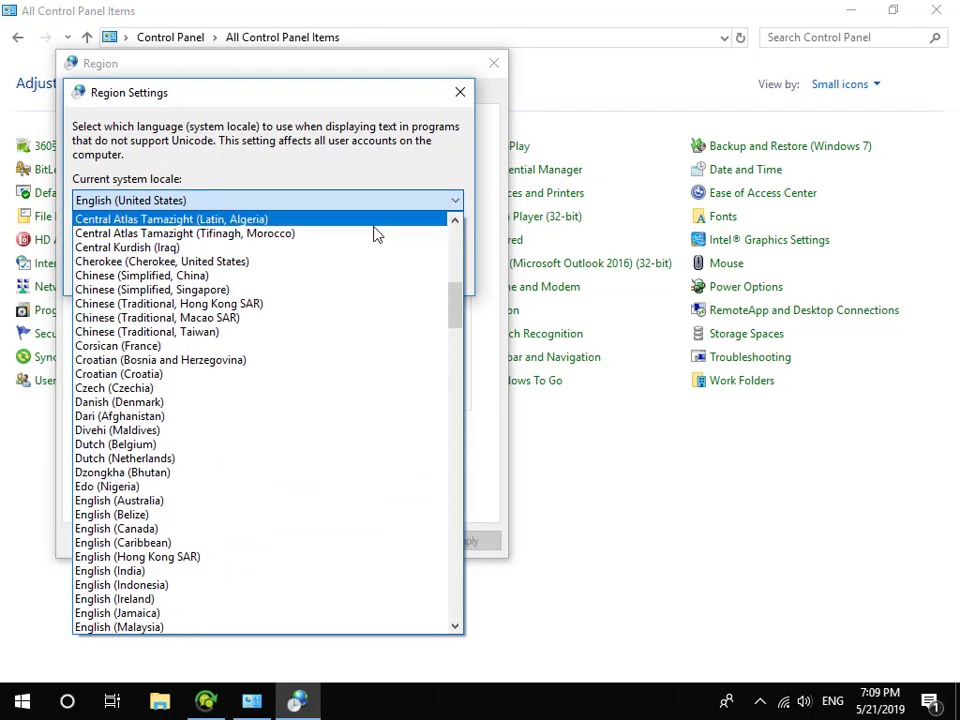
{"action": "left_click", "coordinate": [221, 278]}
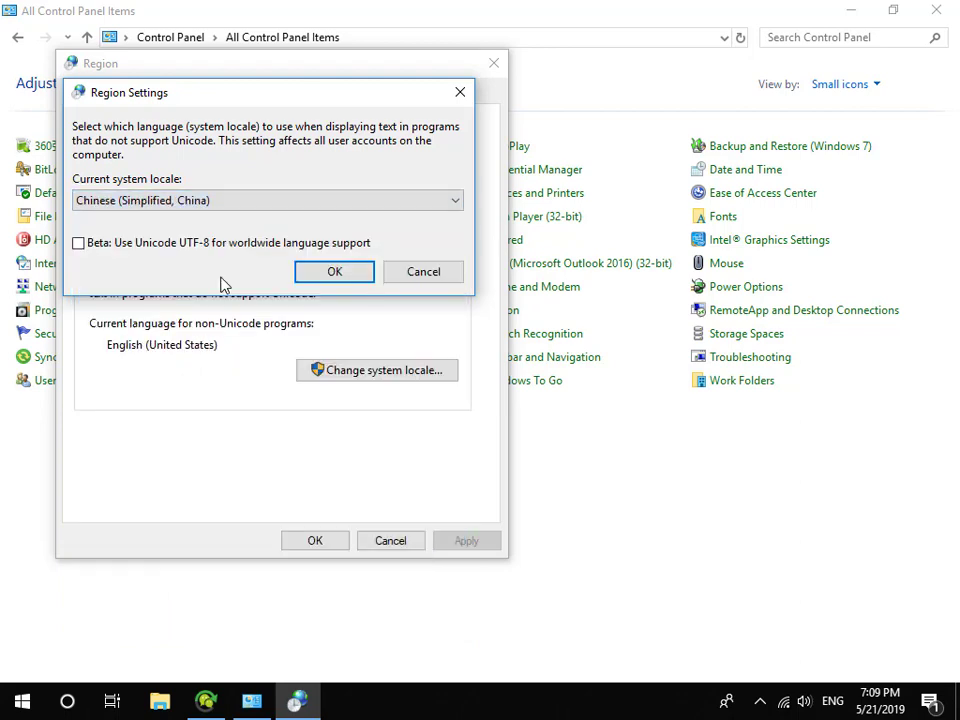
{"action": "left_click", "coordinate": [320, 272]}
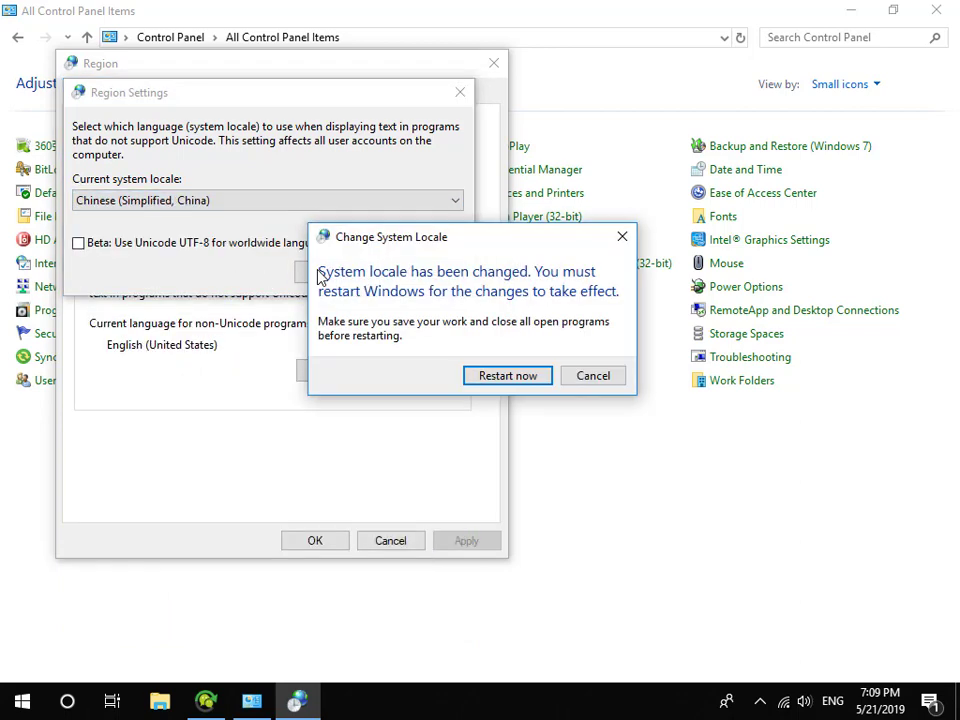